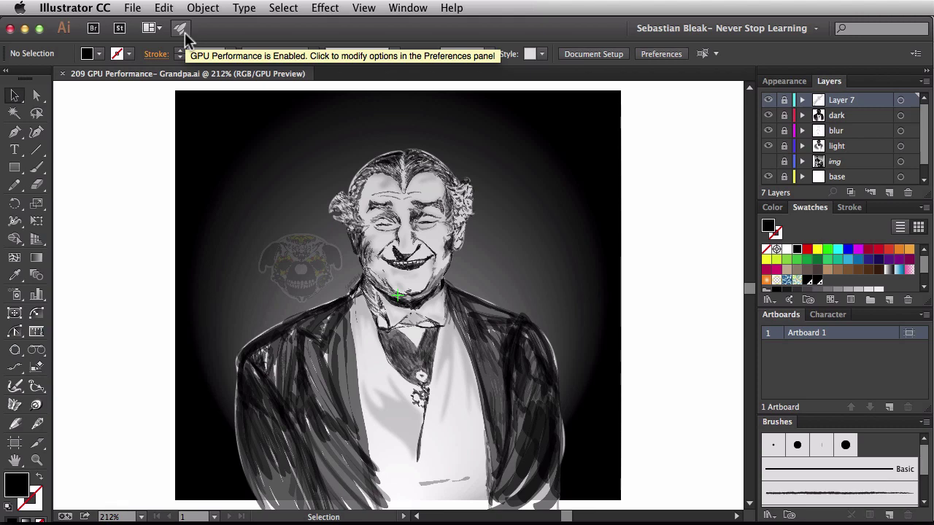
- Turn off GPU Performance in Preferences so the Grandpa artwork renders in CPU Preview
click(184, 30)
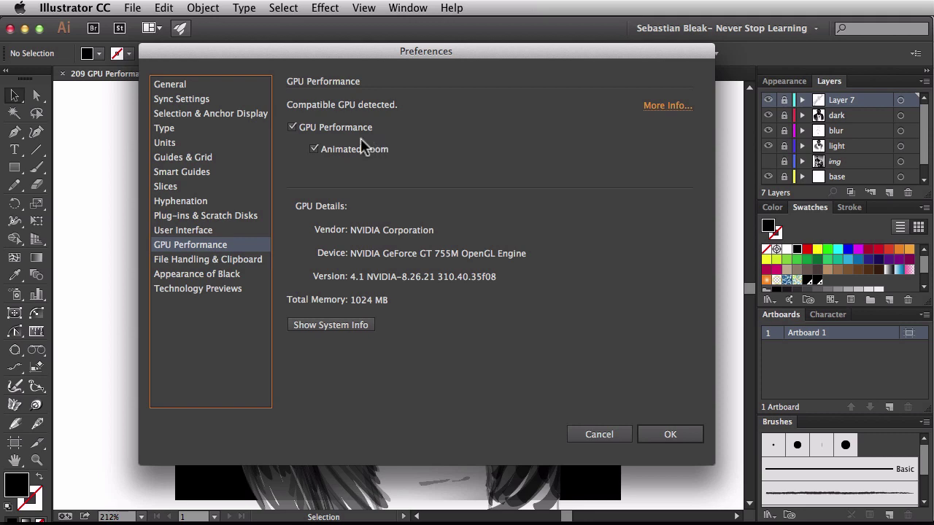
click(291, 127)
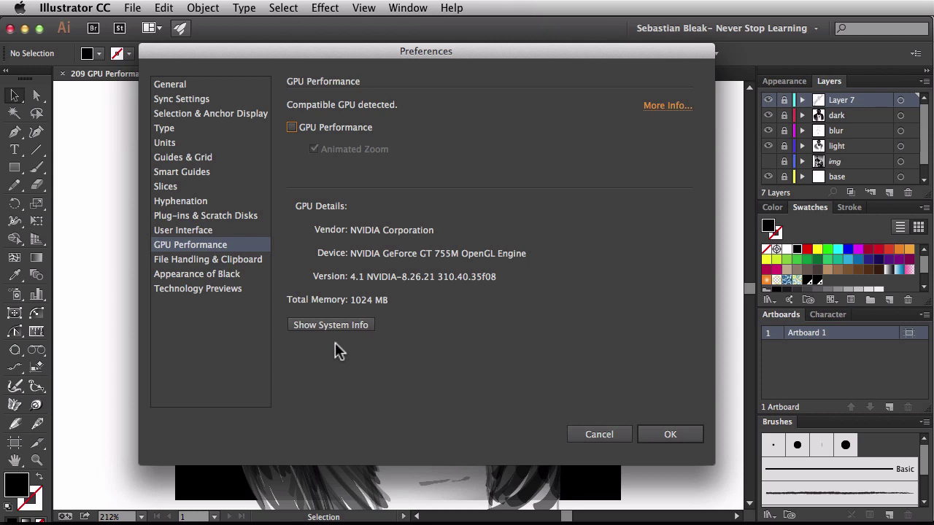
click(654, 429)
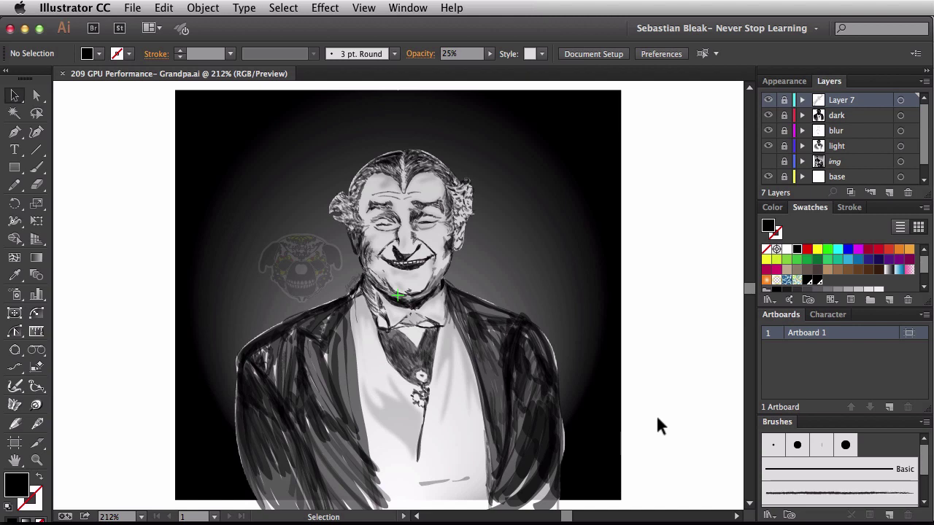
key(z)
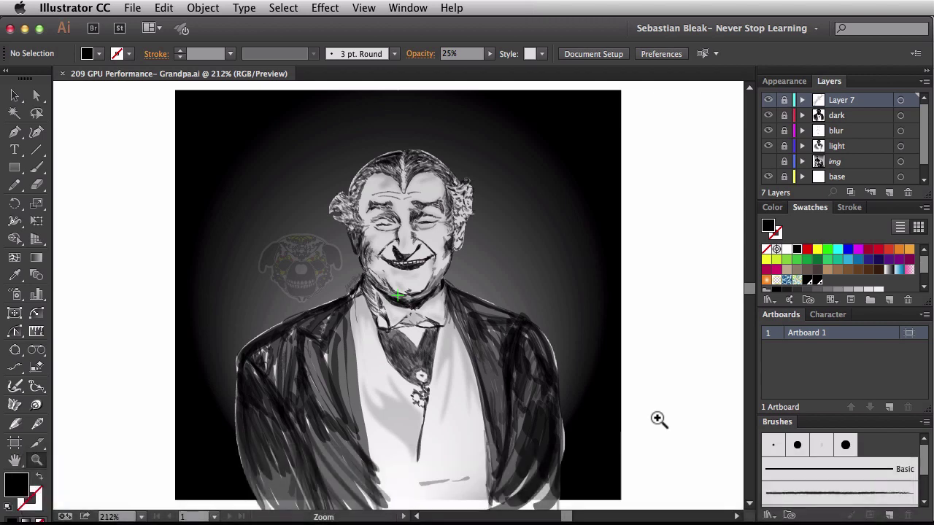
click(399, 229)
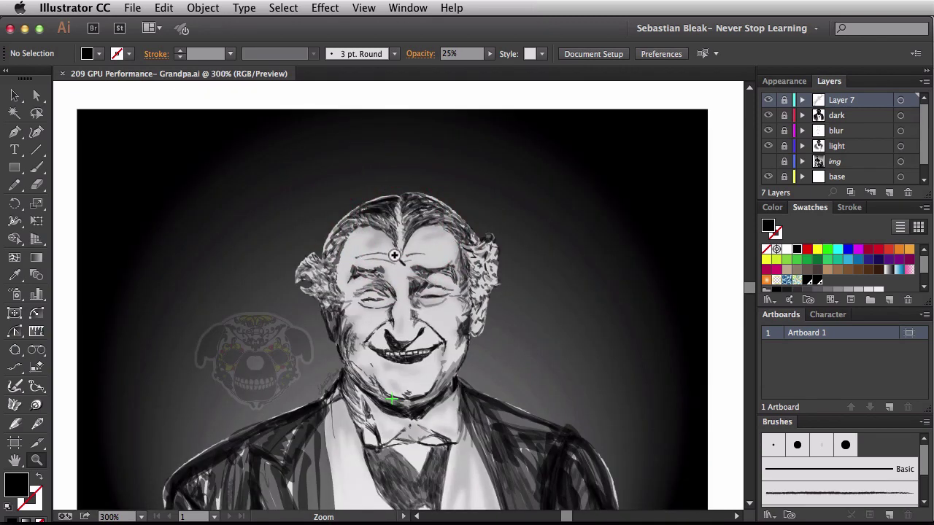
click(399, 285)
key(alt)
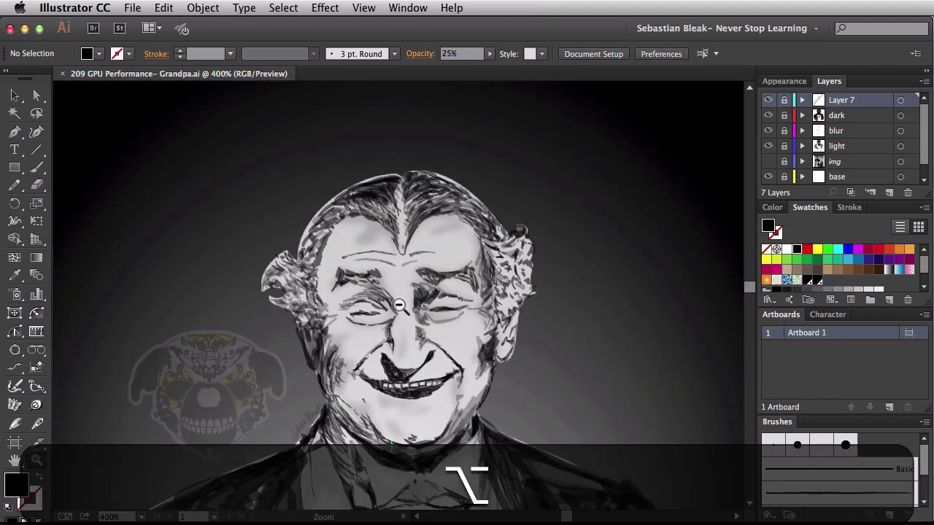
alt+click(399, 304)
click(397, 293)
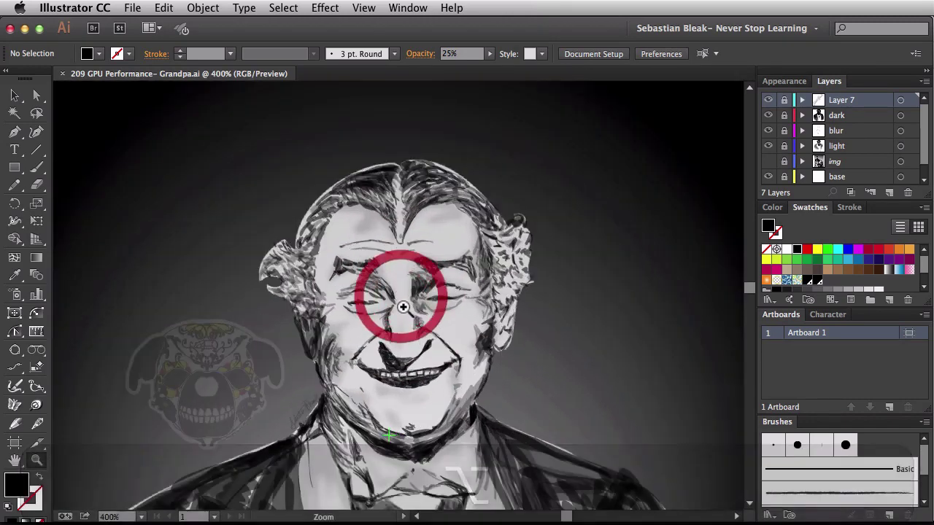
click(399, 297)
click(399, 295)
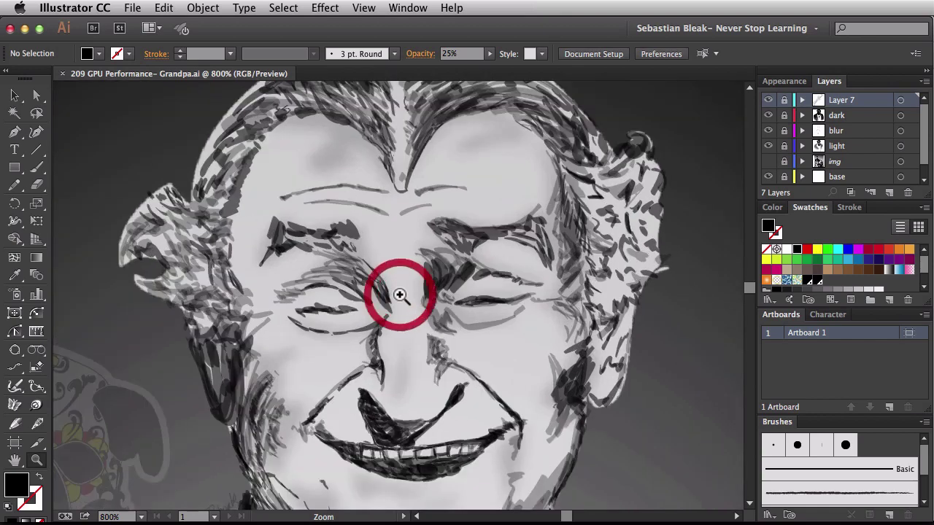
drag(284, 158, 509, 356)
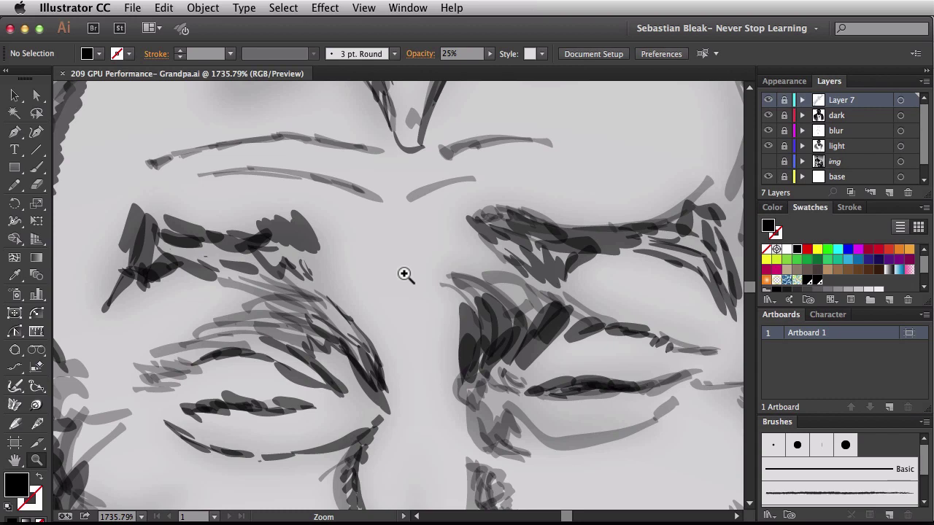
key(space)
drag(414, 241, 386, 265)
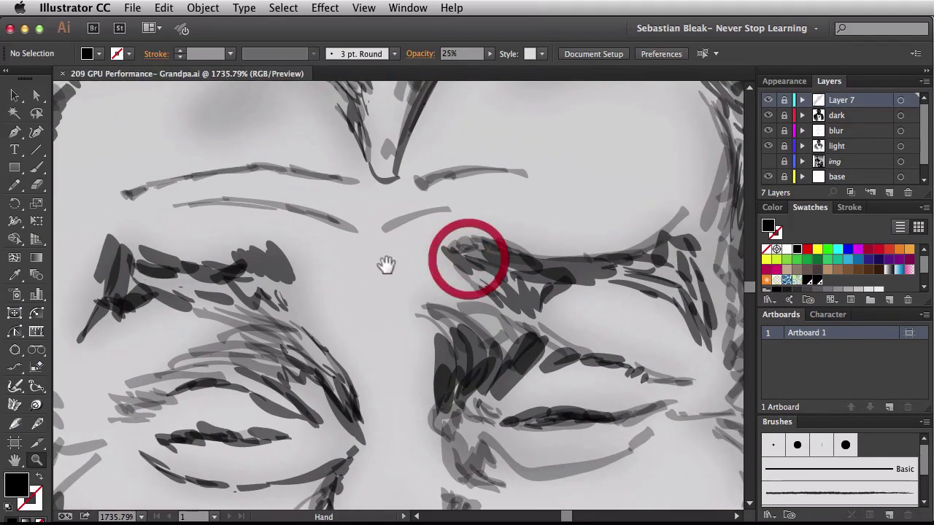
key(super+0)
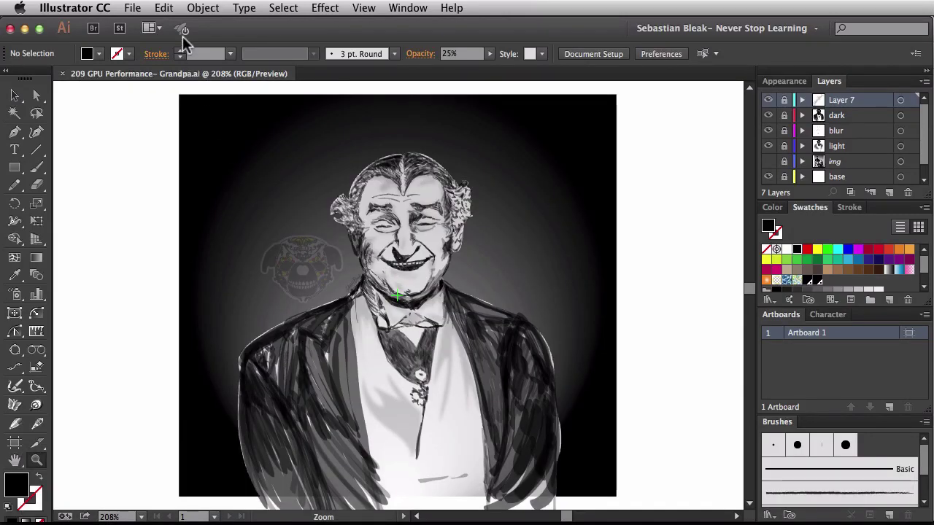
- Re-enable GPU Performance in Preferences so the Grandpa artwork renders in GPU Preview again
click(182, 29)
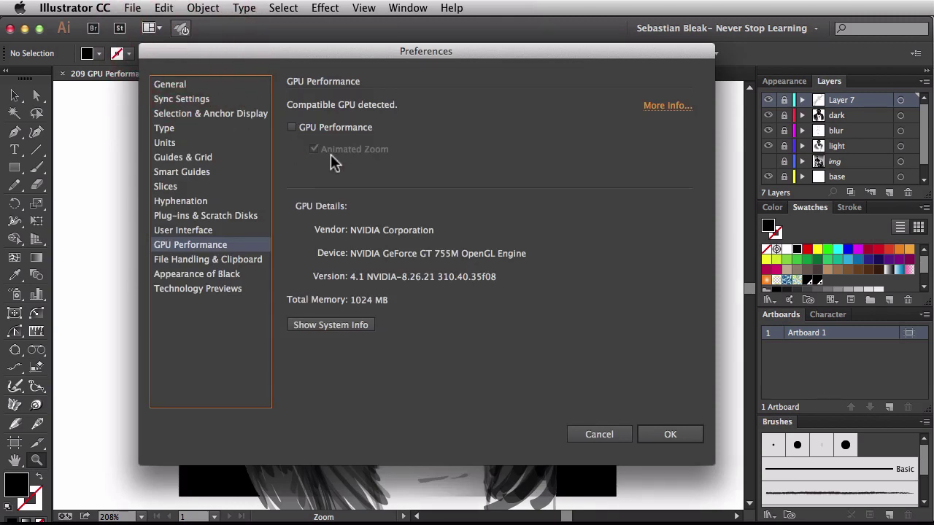
click(291, 128)
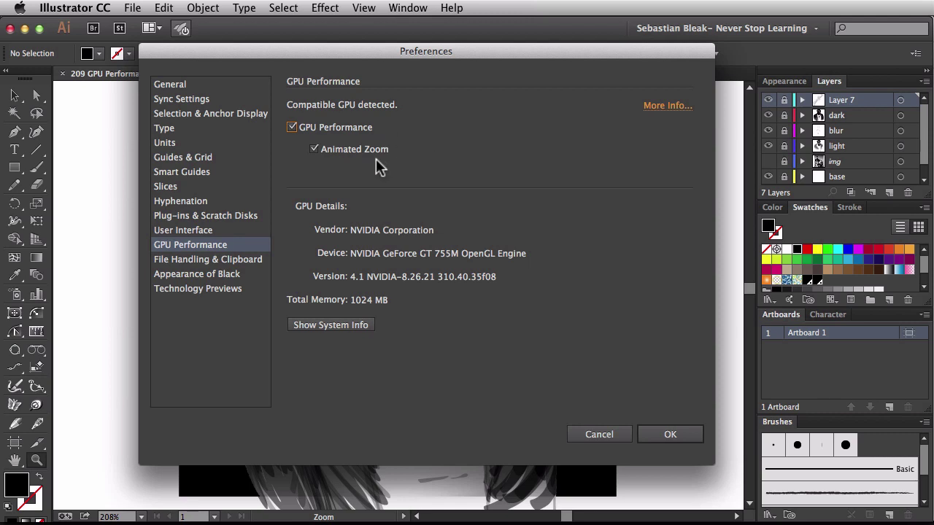
click(649, 437)
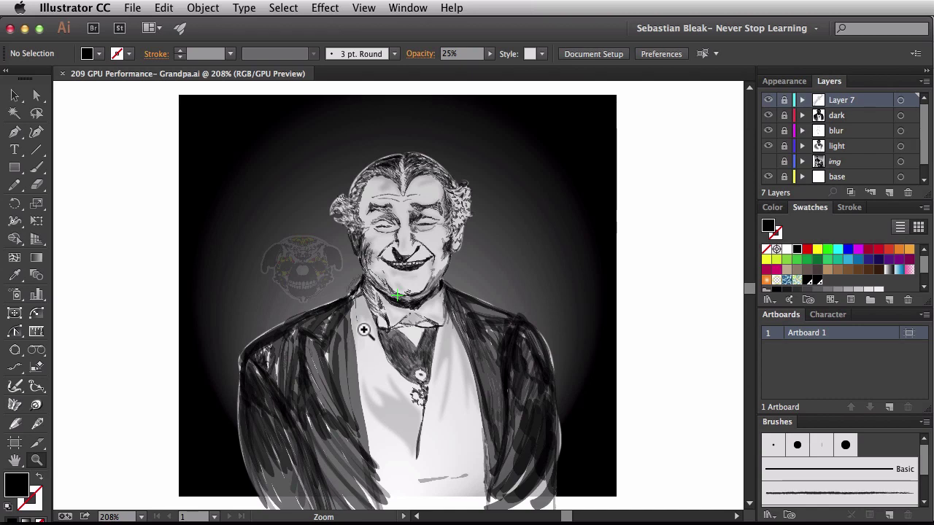
- Zoom smoothly into the grandpa's face up to 532%, then back out to about 244%
click(390, 233)
drag(390, 234, 536, 187)
drag(539, 186, 588, 177)
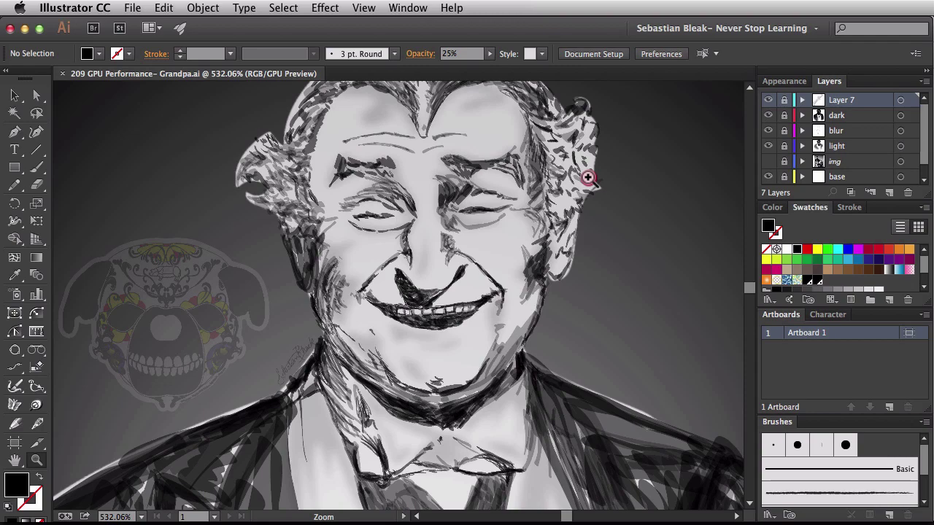
drag(588, 178, 511, 215)
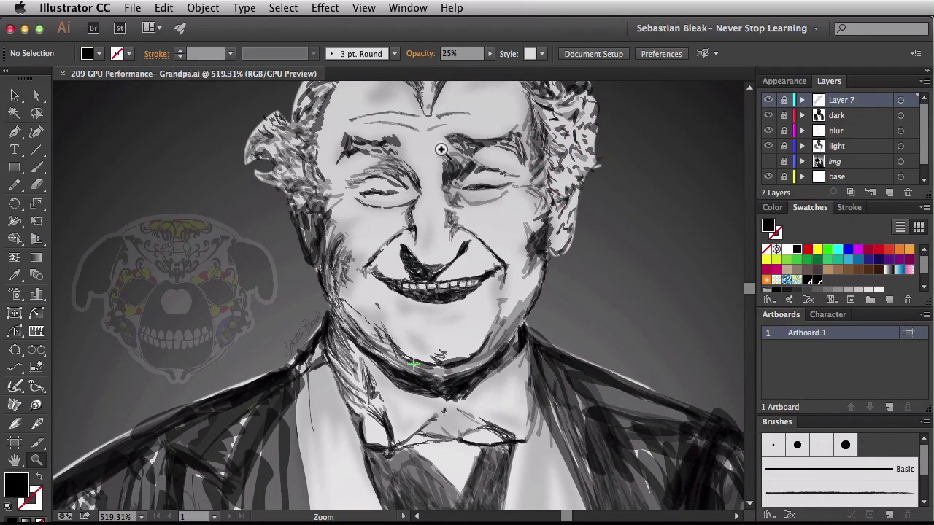
- Pan the canvas to centre the grandpa's face and hair, then return to zooming
key(space)
drag(433, 138, 422, 182)
key(super+space)
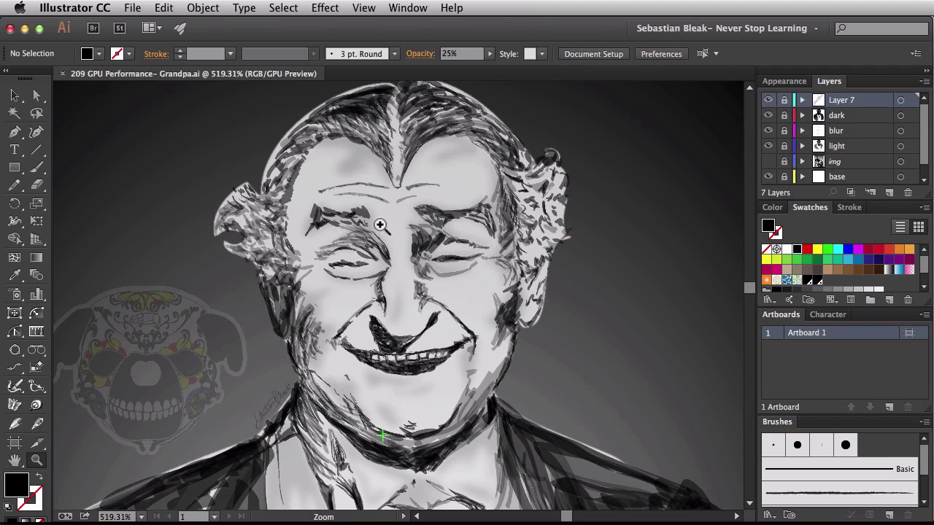
- Preview the grandpa drawing on CPU, switch back to GPU Preview with Cmd+E, and reopen View
click(365, 9)
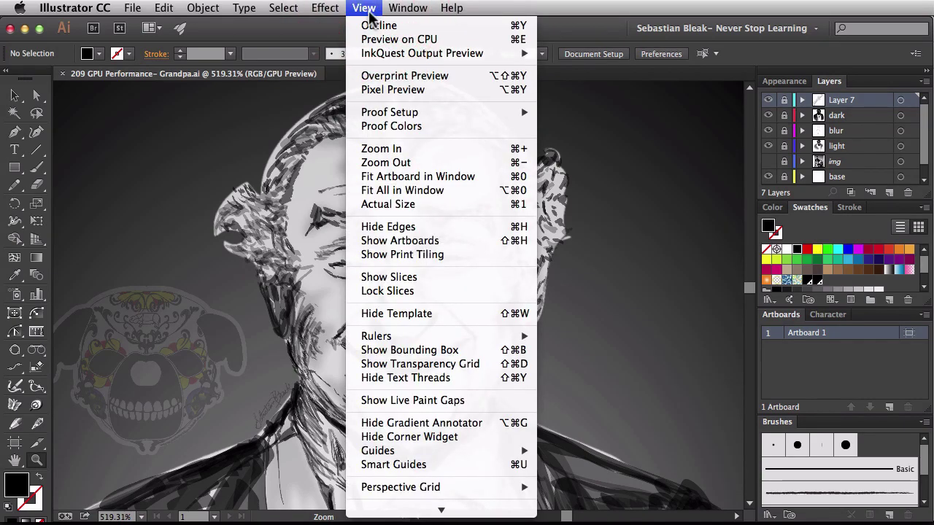
click(461, 42)
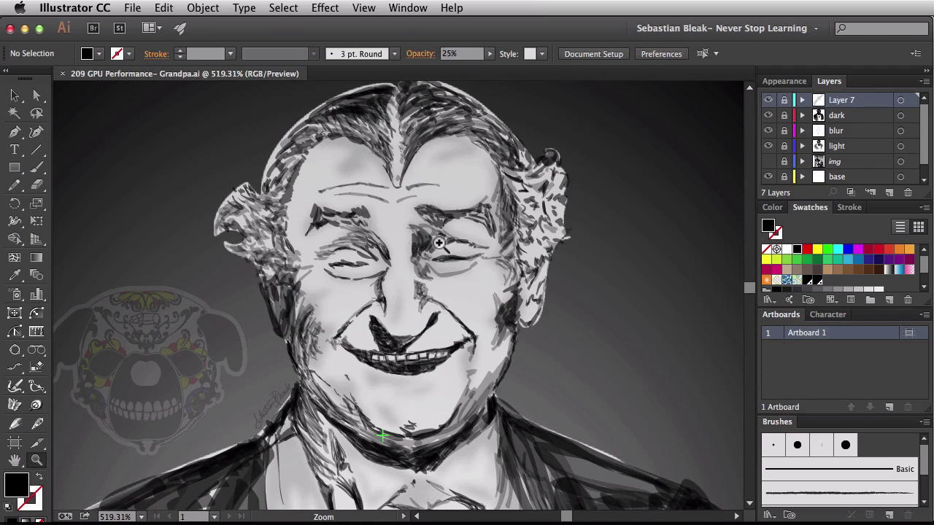
key(super+e)
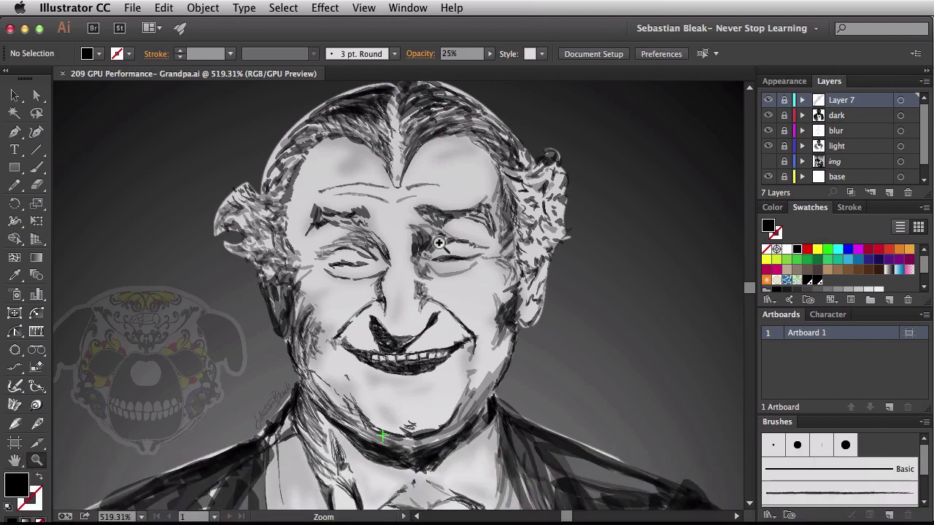
click(364, 9)
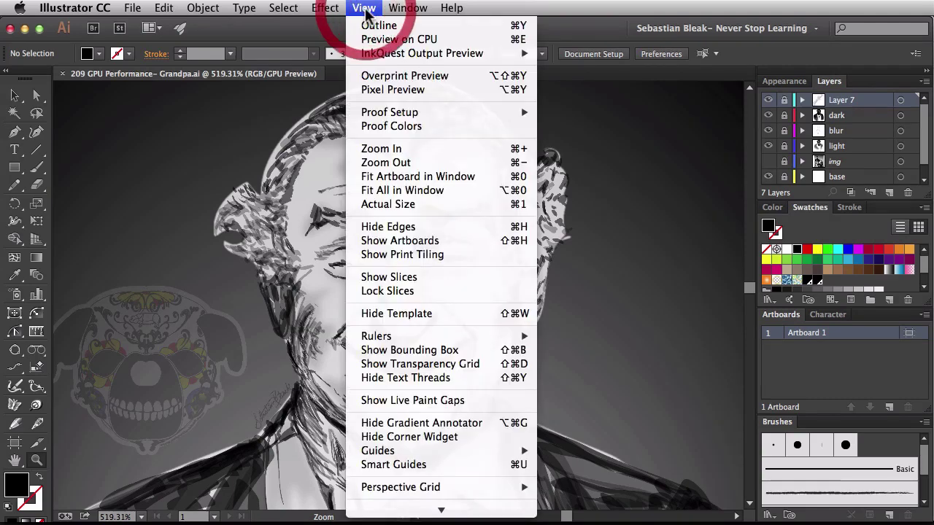
- View the drawing in Overprint Preview, then toggle to CPU Preview and back to GPU Preview
click(467, 77)
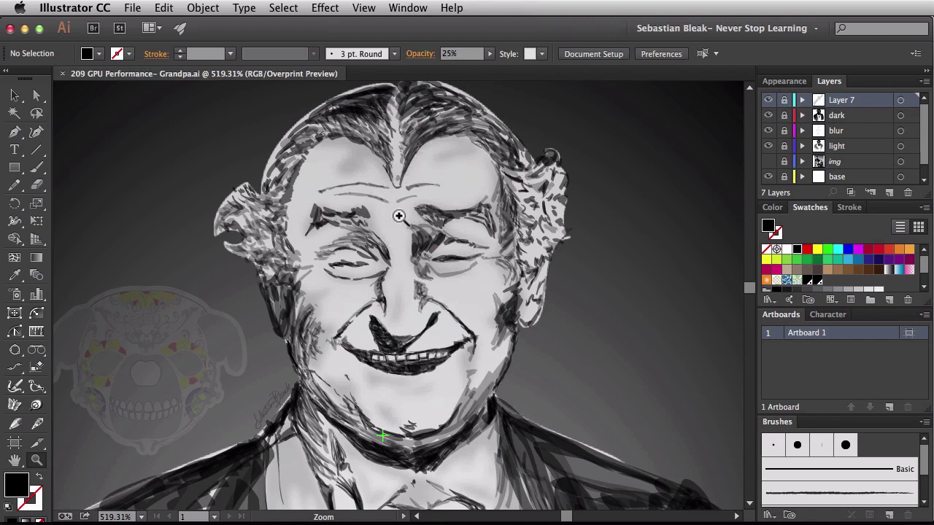
key(super+e)
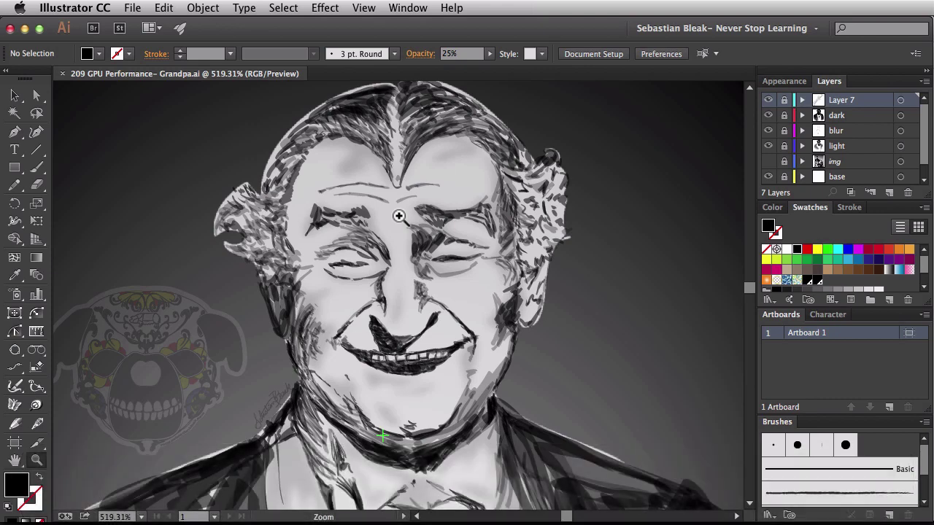
key(super+e)
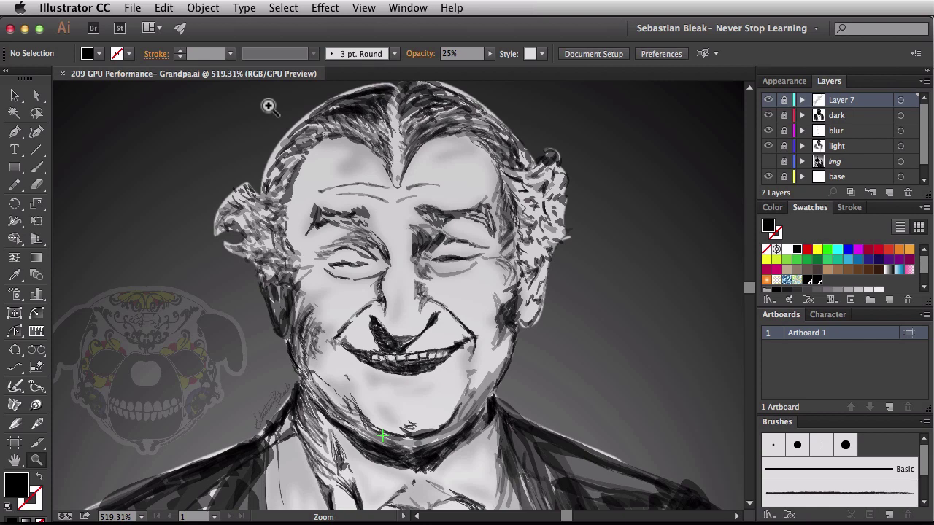
- Open the recent file 'multi file place.ai' from File > Open Recent Files
click(132, 9)
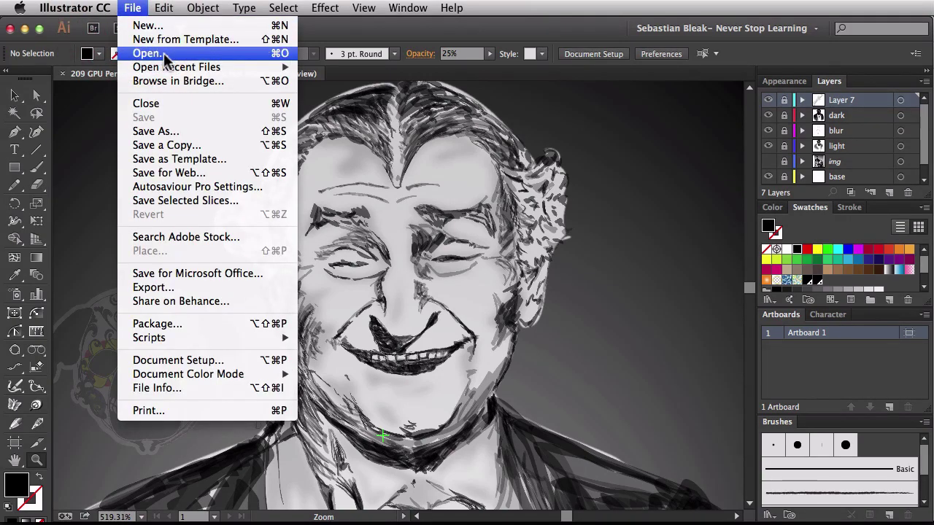
mouse_move(243, 67)
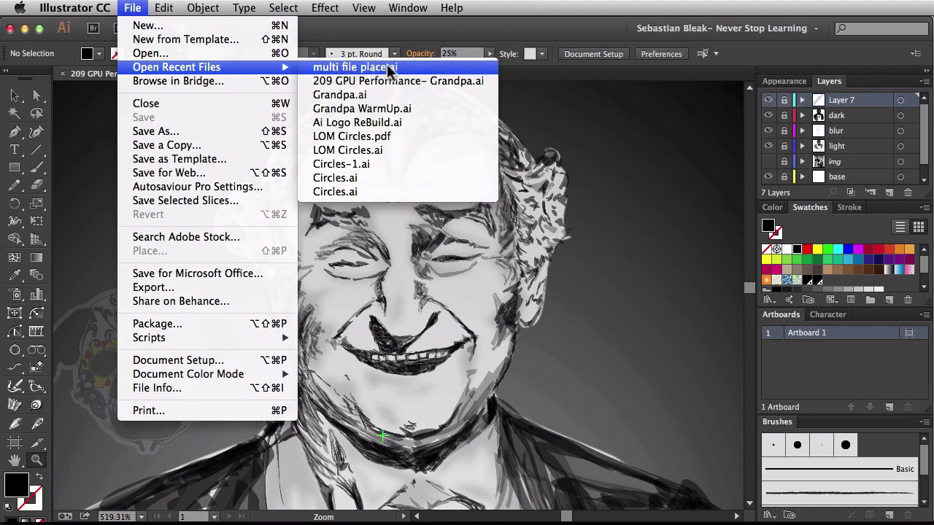
click(434, 67)
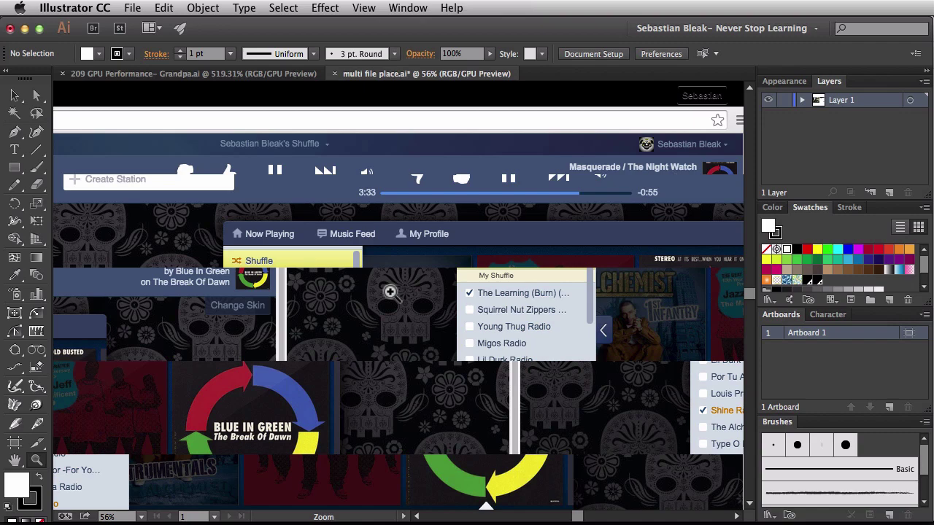
- Switch multi file place.ai to CPU Preview, zoom in on Herefordshire, then return to Grandpa.ai
key(super+e)
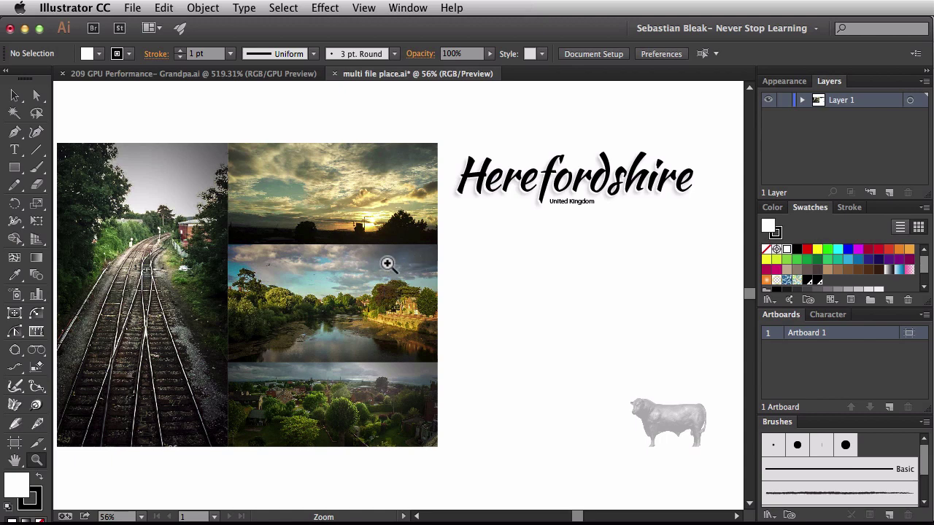
drag(370, 284, 604, 125)
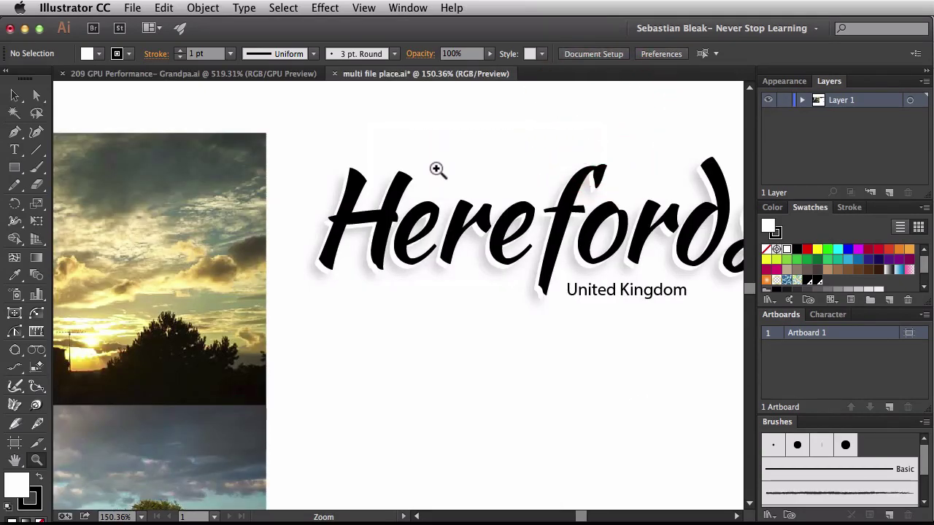
click(265, 73)
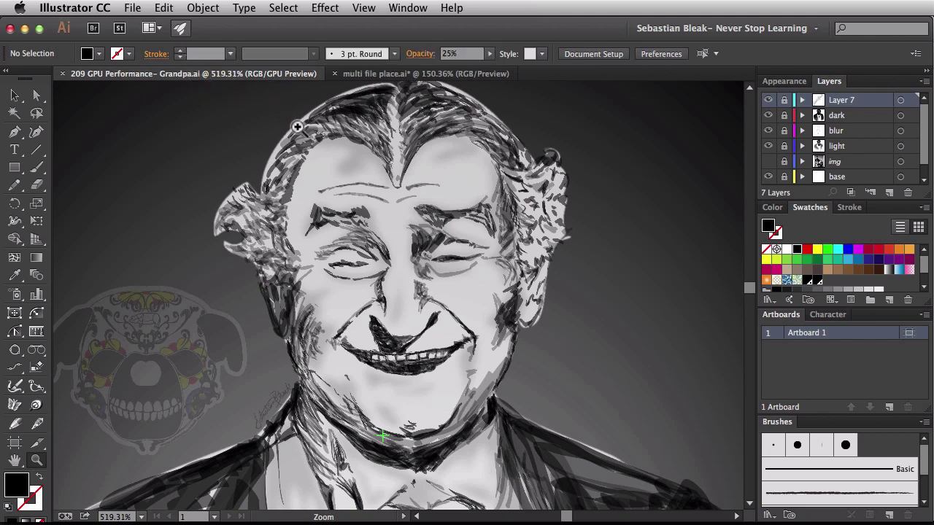
- Scrub-zoom the grandpa drawing out slightly to about 460% so the whole head fits
drag(467, 231, 445, 236)
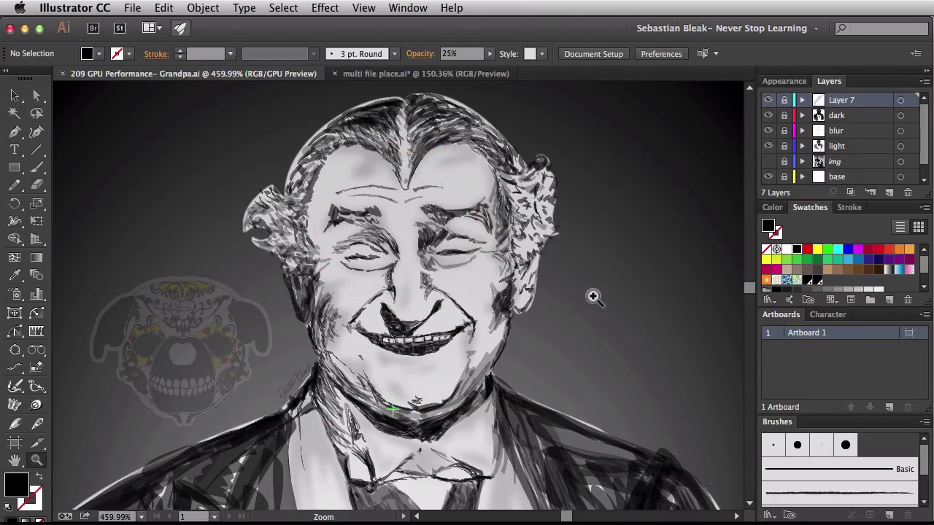